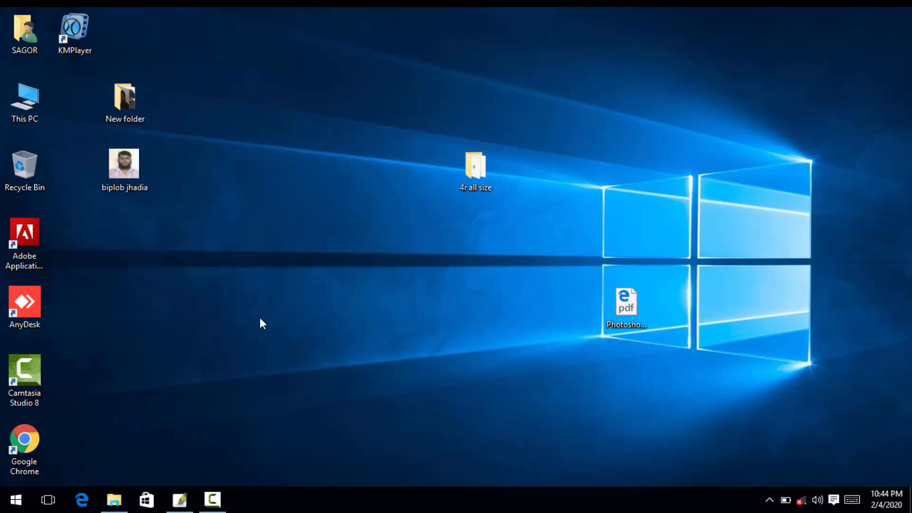
Open the portrait JPG from the desktop in Adobe Photoshop
left_click(178, 507)
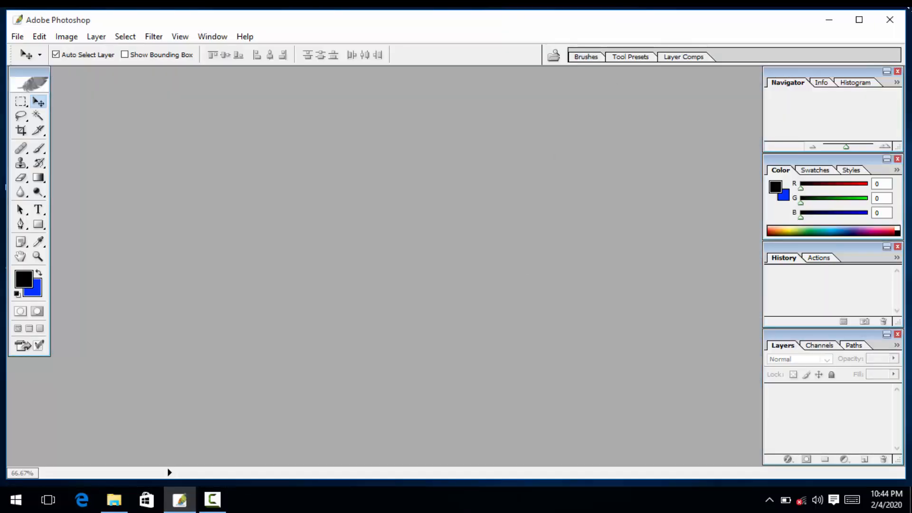
left_click(828, 20)
left_click_drag(124, 164, 294, 195)
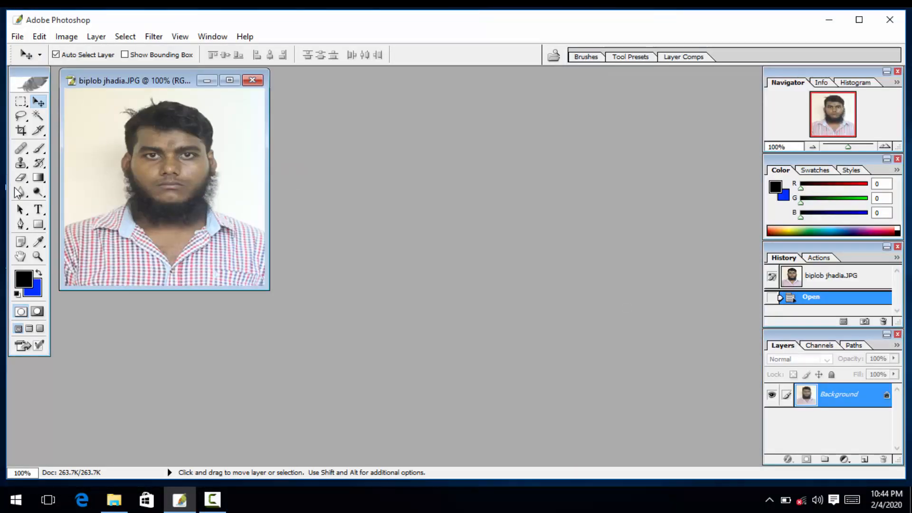
Maximize the portrait's document window within the workspace
left_click(21, 225)
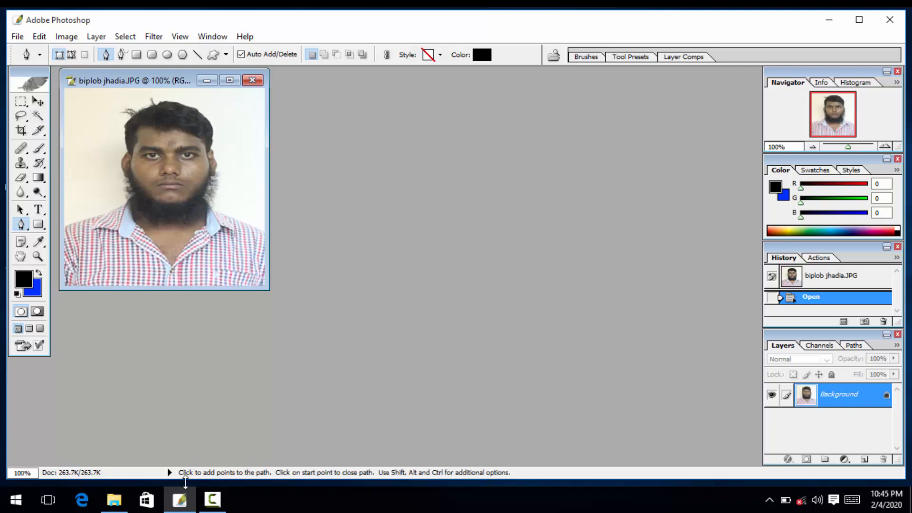
left_click(220, 511)
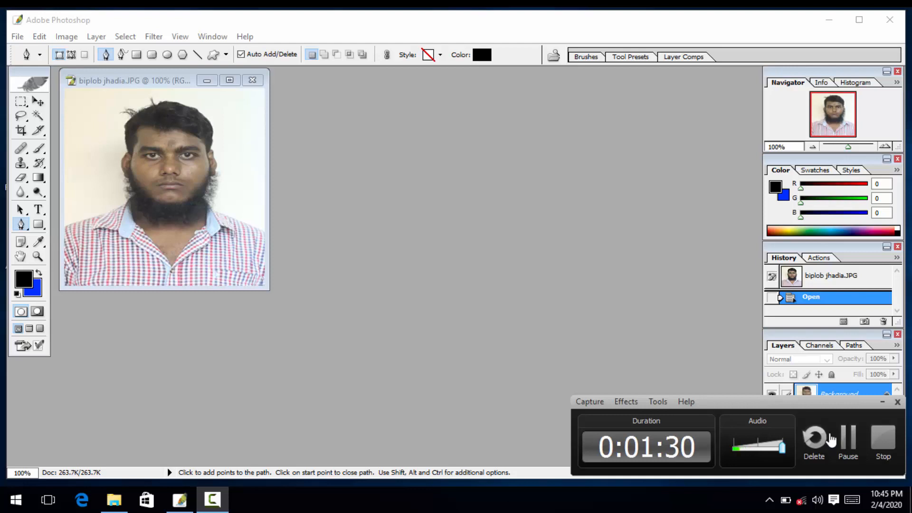
left_click(881, 403)
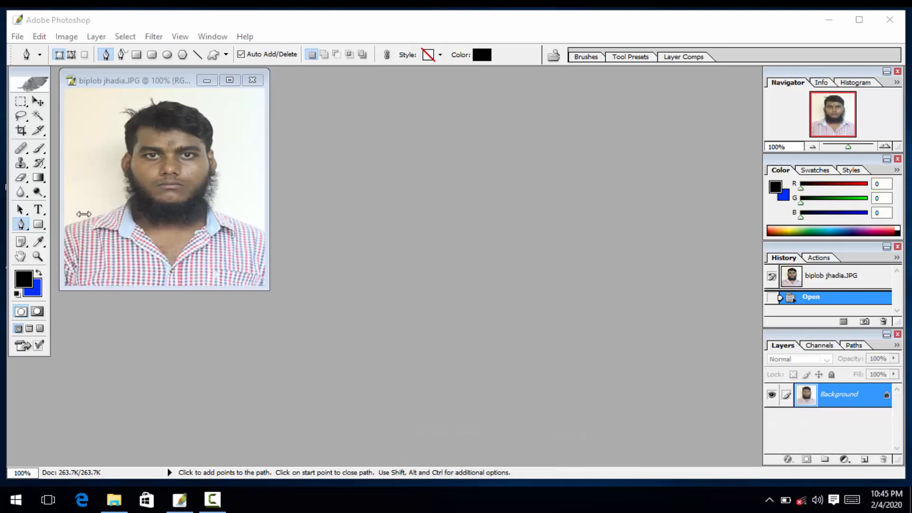
left_click(231, 80)
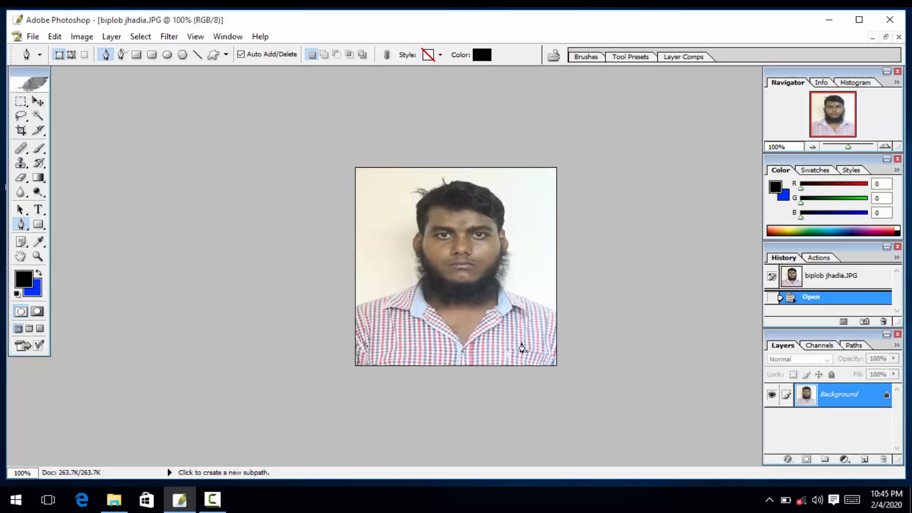
Examine the portrait's face, hair and beard edges at different magnifications up to 400%
left_click(37, 256)
left_click(537, 269, "alt")
left_click(537, 267, "alt")
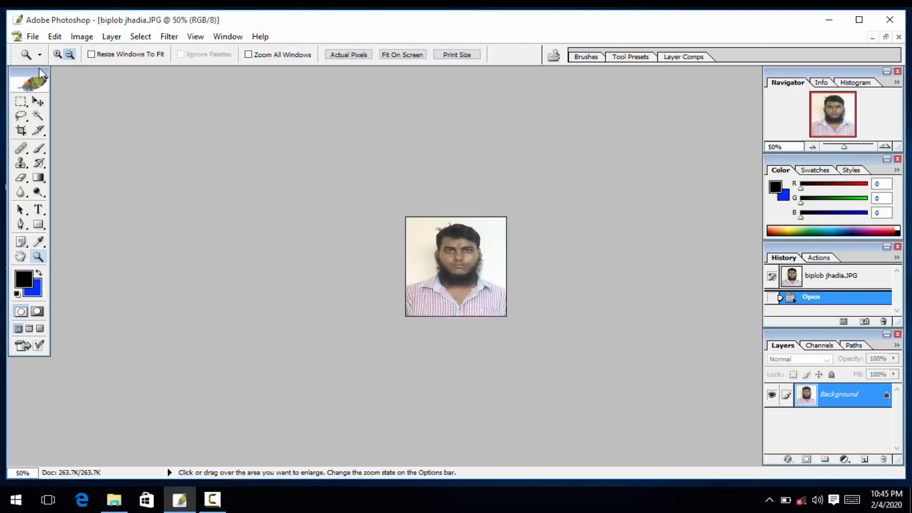
left_click(407, 252)
left_click(408, 251)
left_click(408, 251)
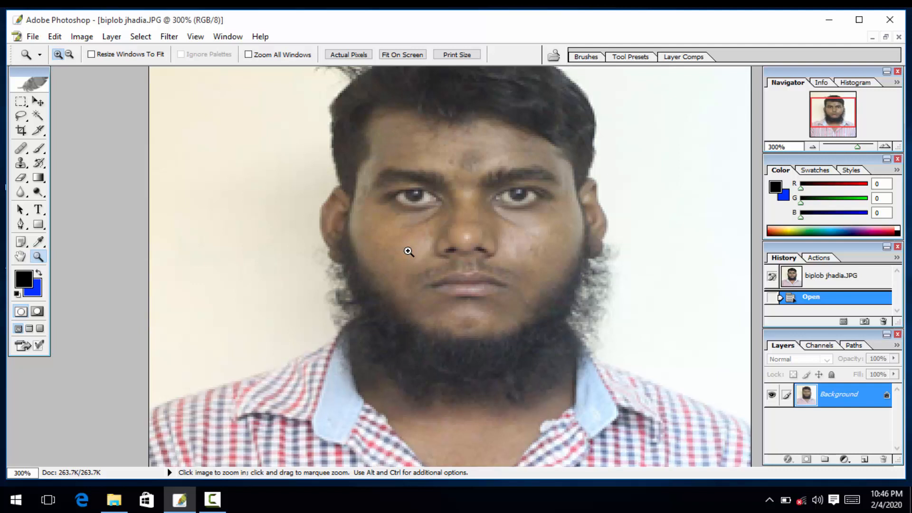
scroll(418, 254, "up", 1)
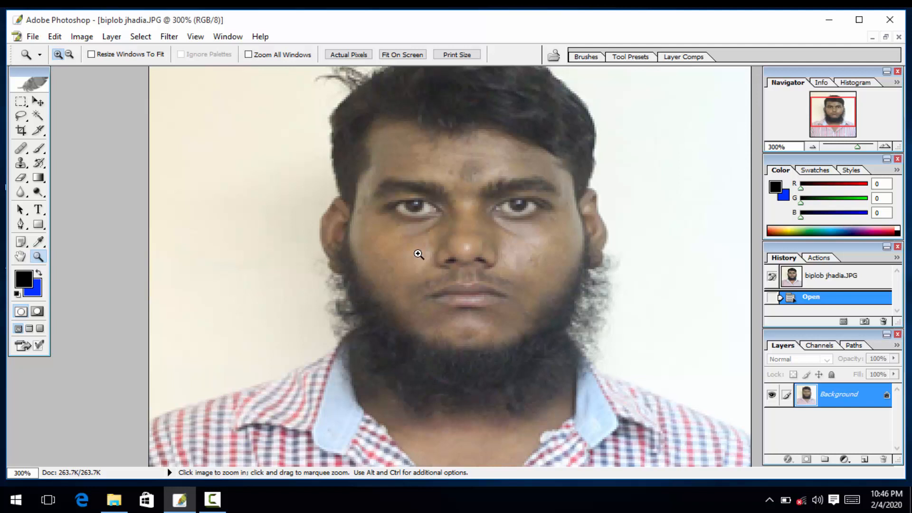
left_click(417, 256)
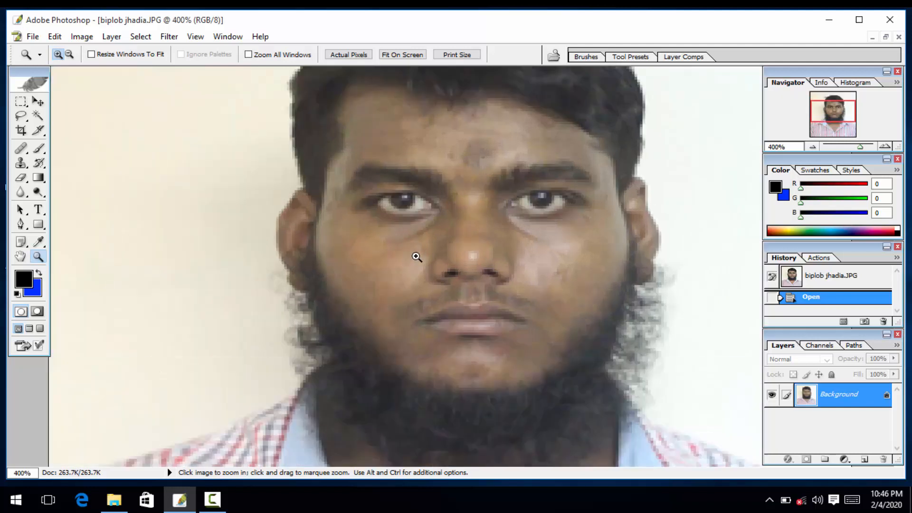
left_click(38, 101)
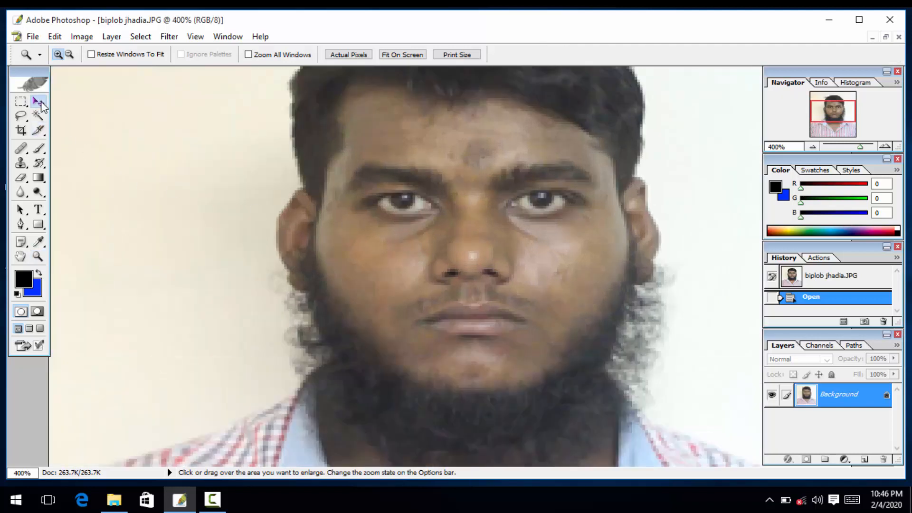
left_click(38, 256)
left_click(240, 268)
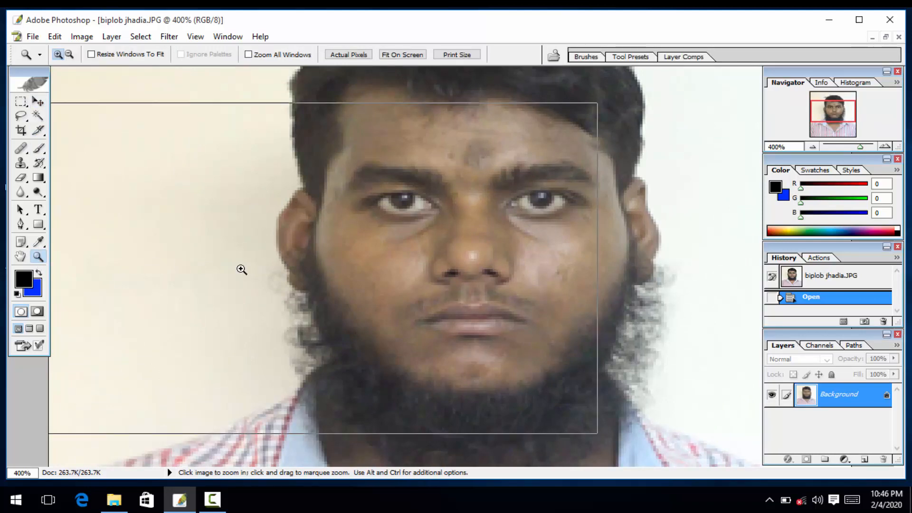
left_click(69, 54)
left_click(206, 269)
left_click(207, 269)
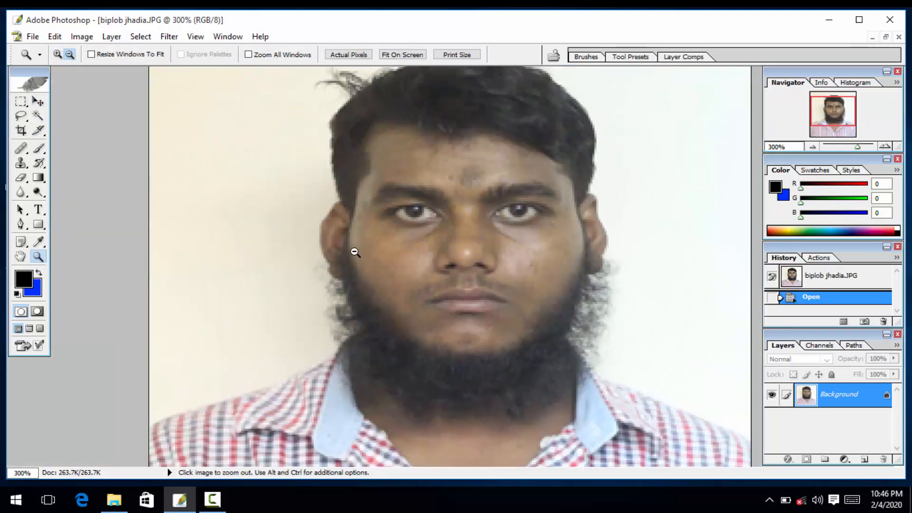
left_click(343, 280)
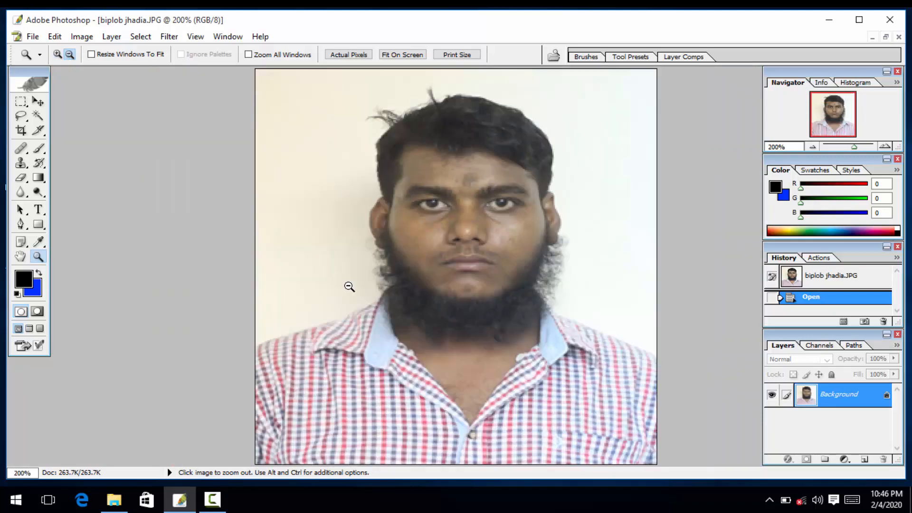
left_click(369, 261)
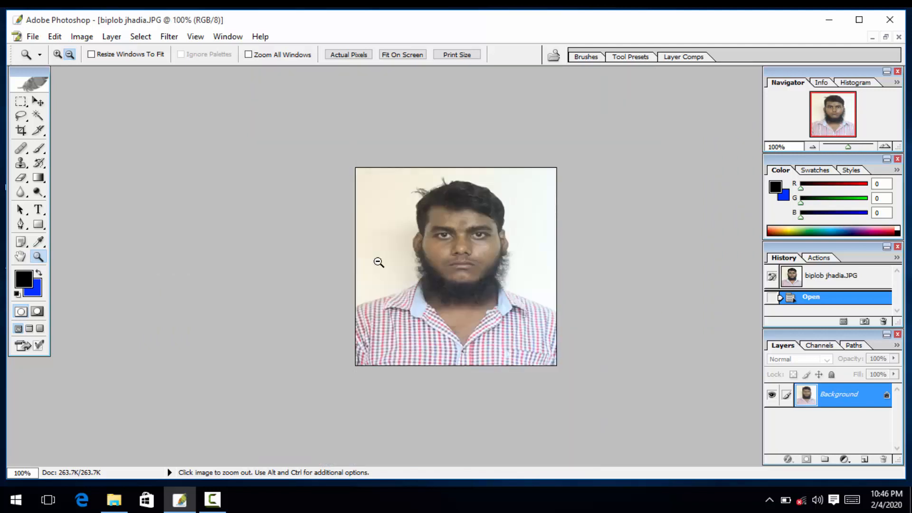
left_click(57, 55)
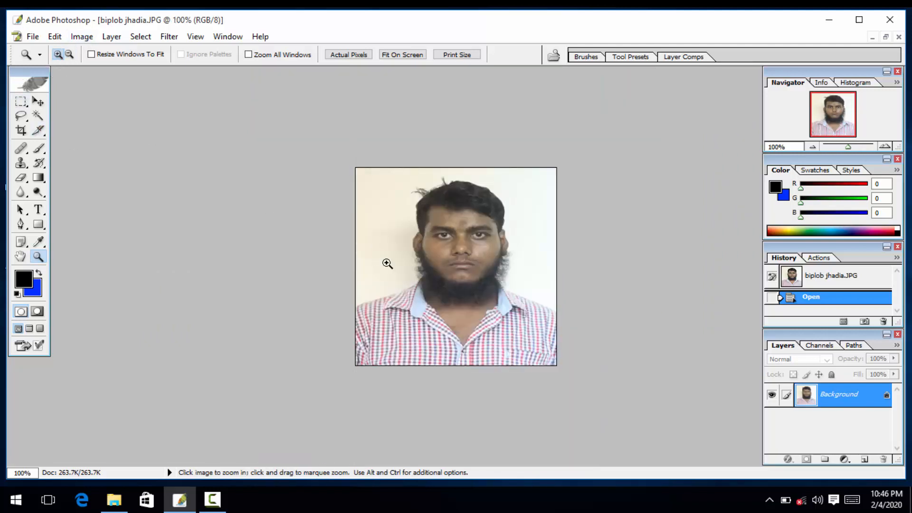
left_click(387, 264)
left_click(387, 263)
left_click(387, 263)
scroll(378, 257, "up", 2)
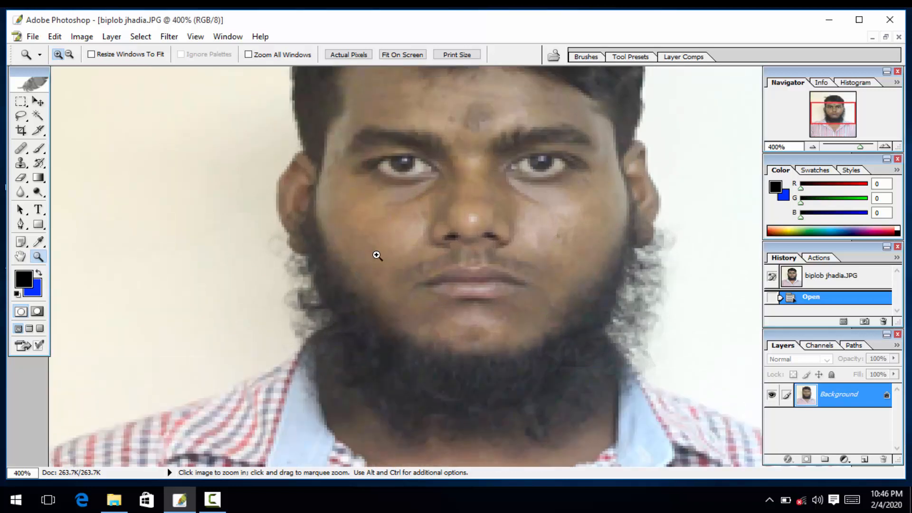
left_click(38, 102)
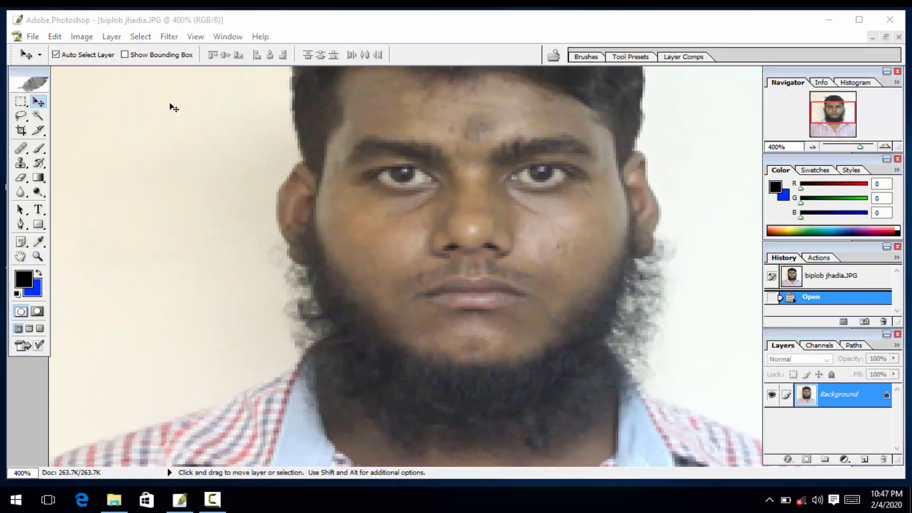
left_click(170, 38)
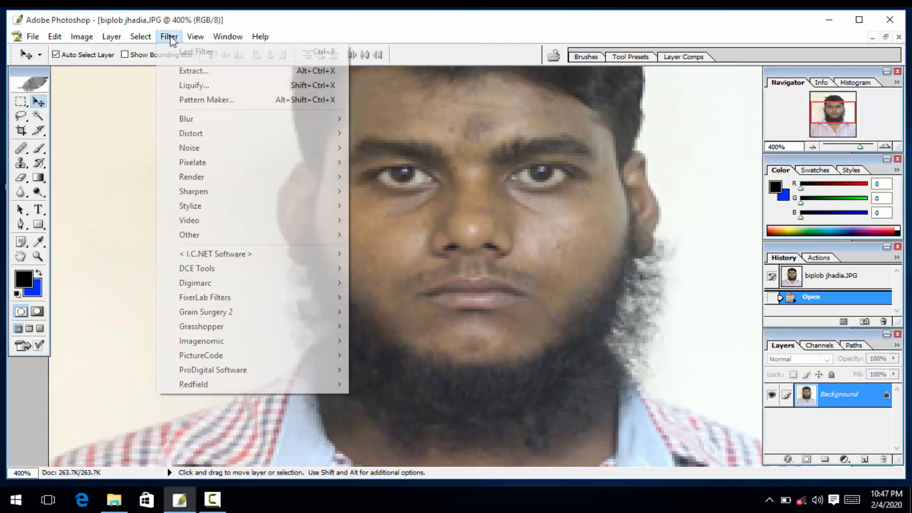
left_click(183, 71)
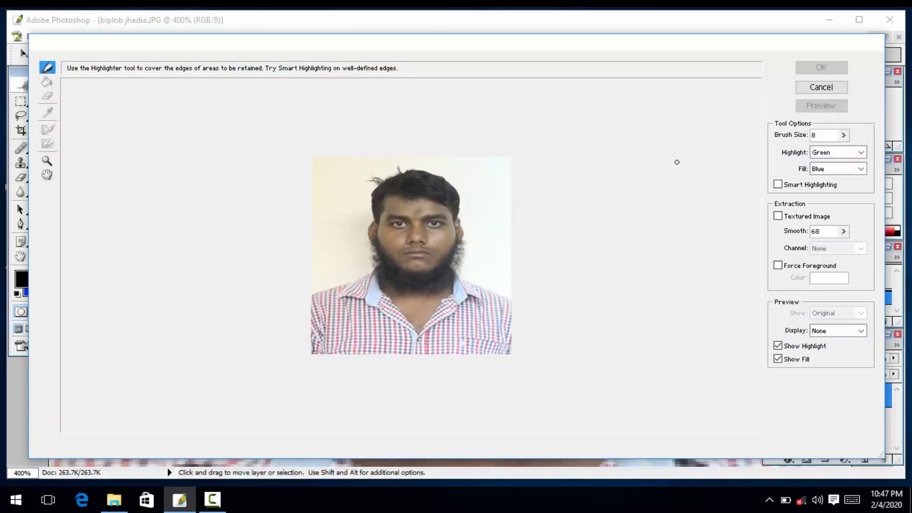
left_click(821, 87)
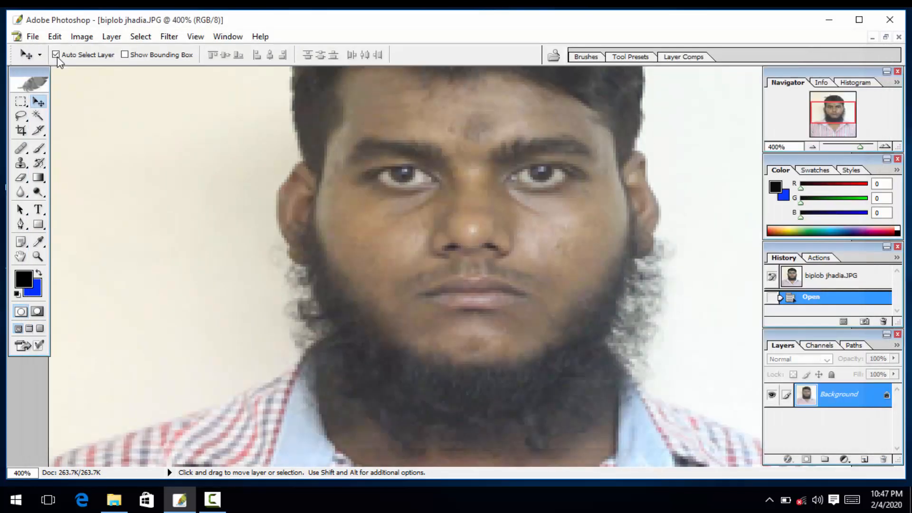
left_click(169, 37)
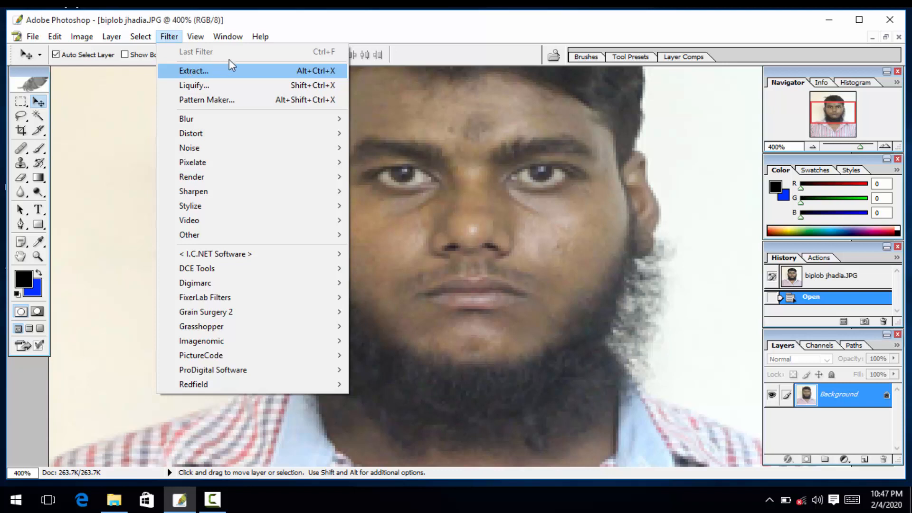
left_click(326, 34)
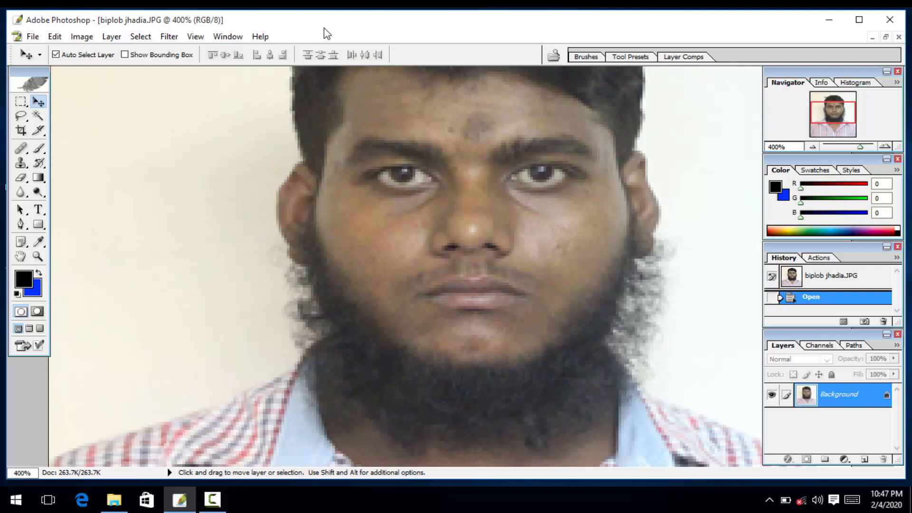
Open the Extract filter for the portrait and enlarge its preview around the beard, collar and shoulder on the darker background side
key("alt")
key("ctrl+alt+x")
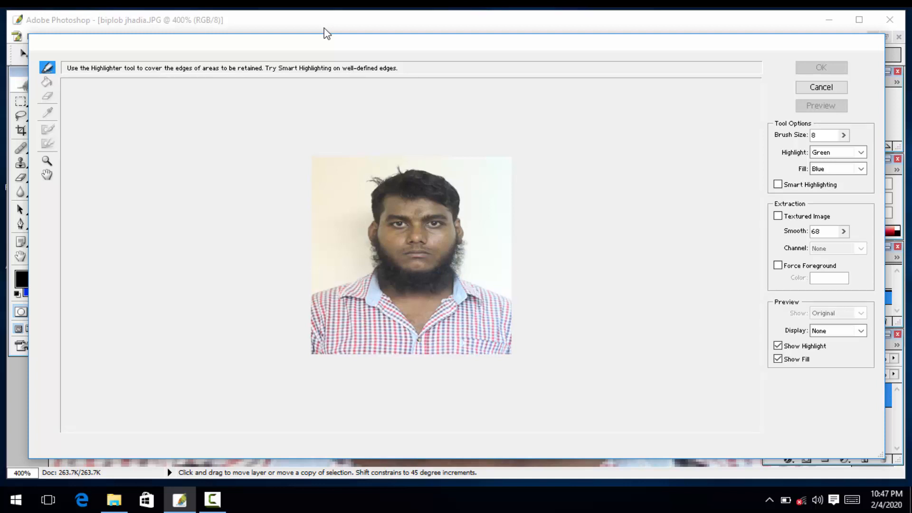
left_click(41, 161)
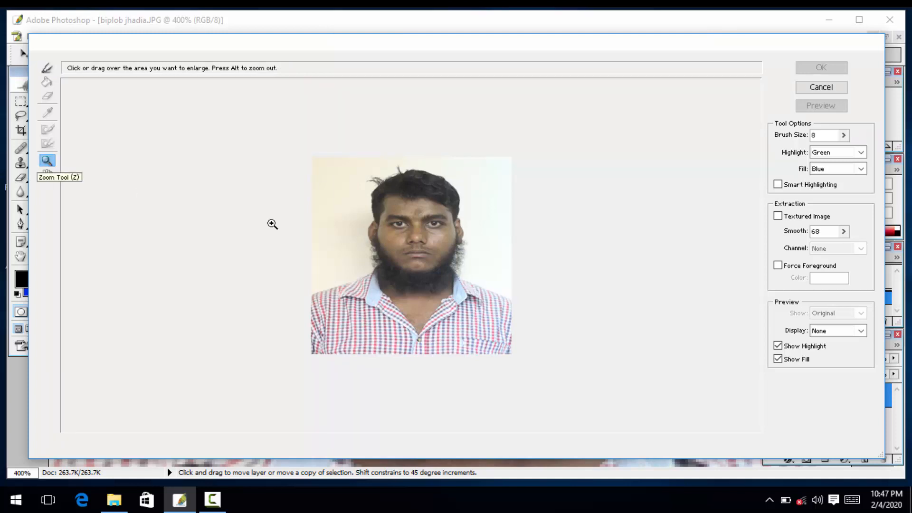
left_click(483, 269)
left_click(478, 267)
left_click(477, 265)
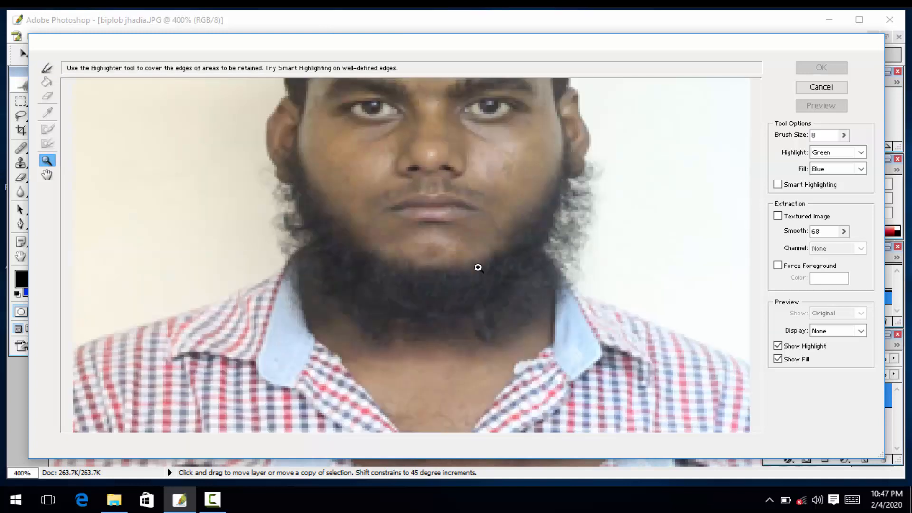
left_click(470, 269)
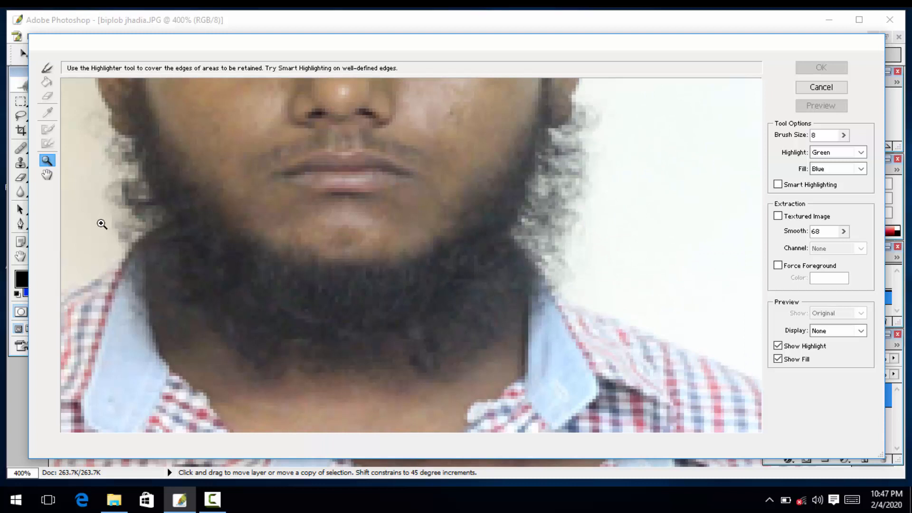
left_click(47, 175)
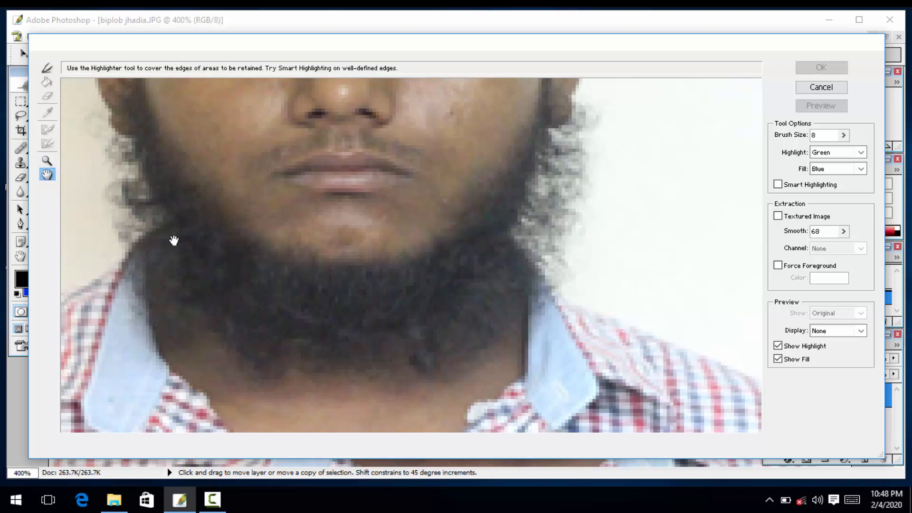
left_click_drag(173, 241, 460, 262)
left_click_drag(407, 228, 380, 146)
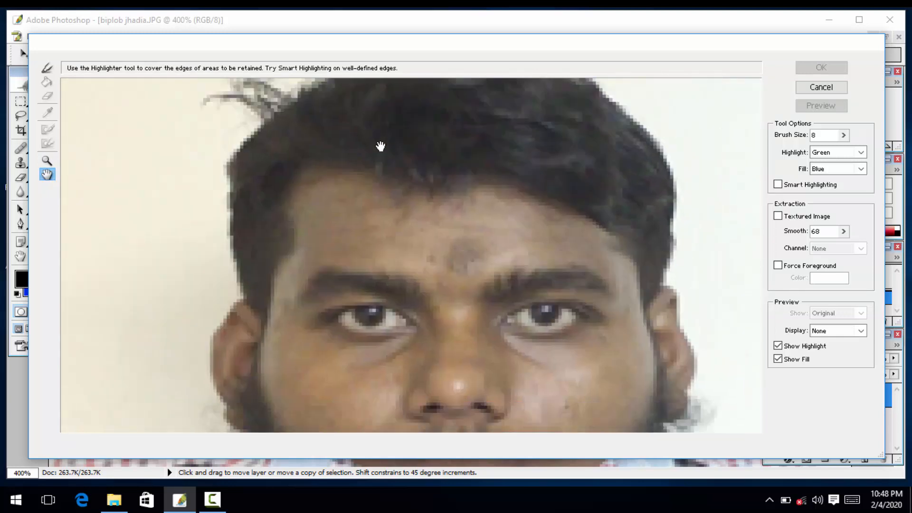
left_click_drag(484, 383, 485, 340)
left_click_drag(497, 408, 496, 305)
left_click_drag(490, 363, 491, 261)
left_click_drag(503, 321, 503, 214)
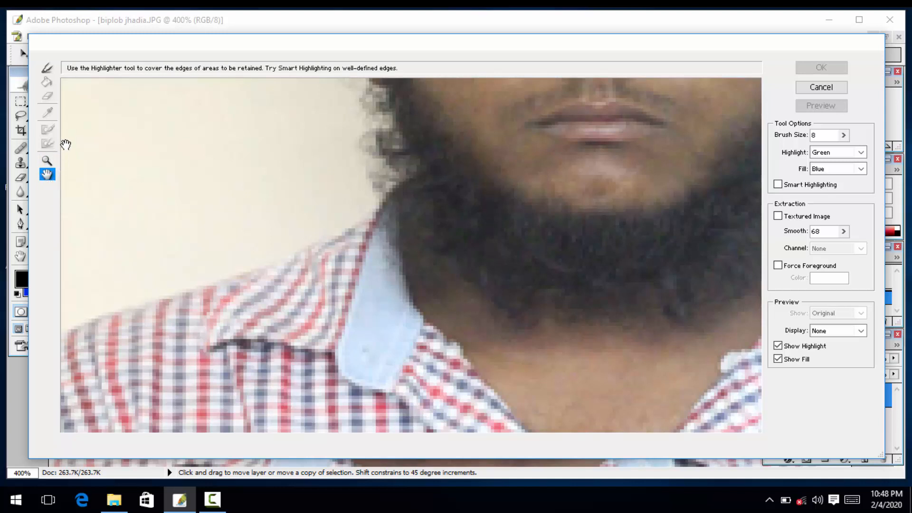
Activate the Edge Highlighter in the Extract filter and set its brush size to 6
left_click(47, 68)
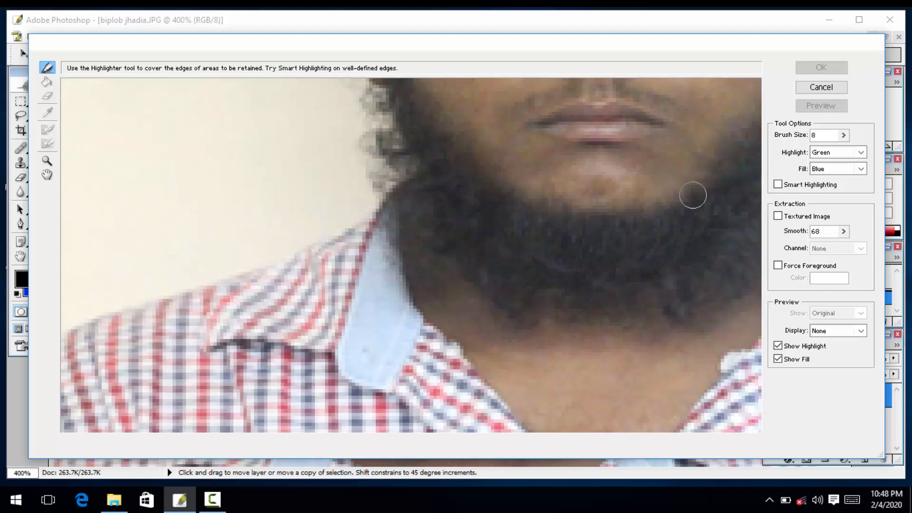
left_click(843, 137)
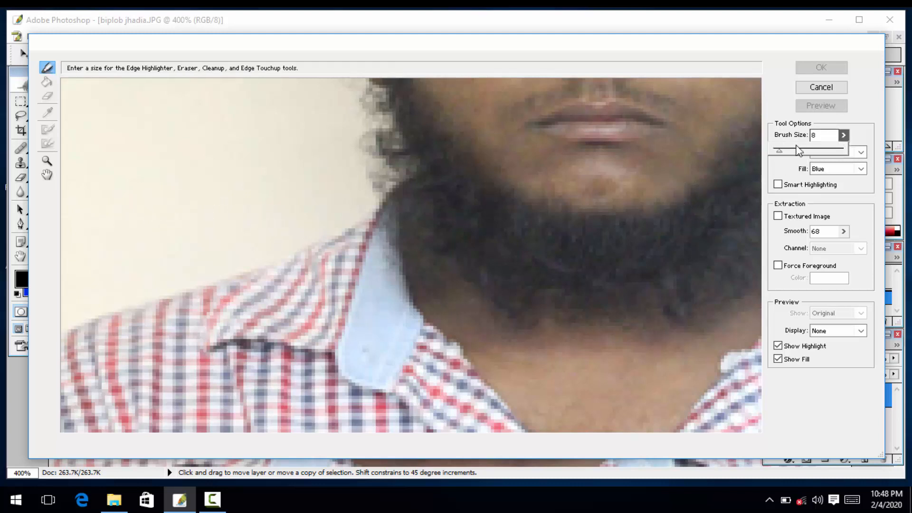
left_click_drag(784, 152, 791, 151)
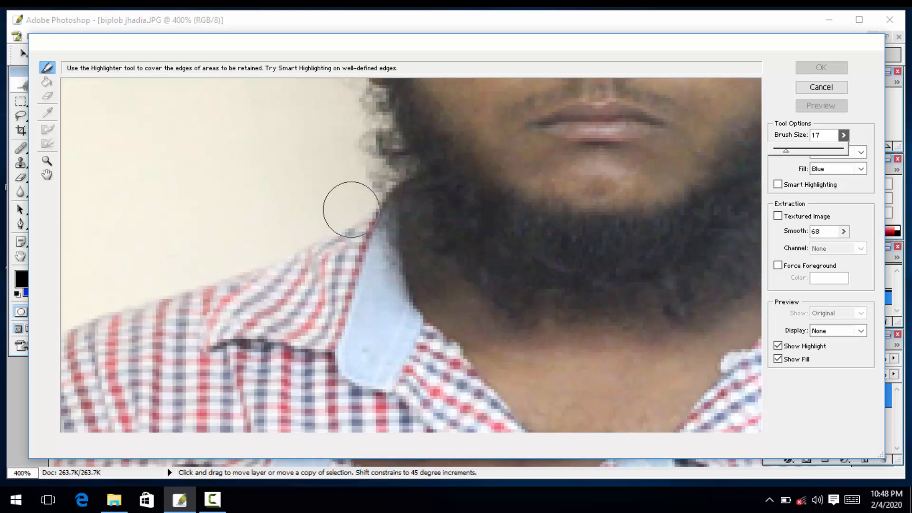
key("bracketleft")
key("bracketleft")
key("bracketleft")
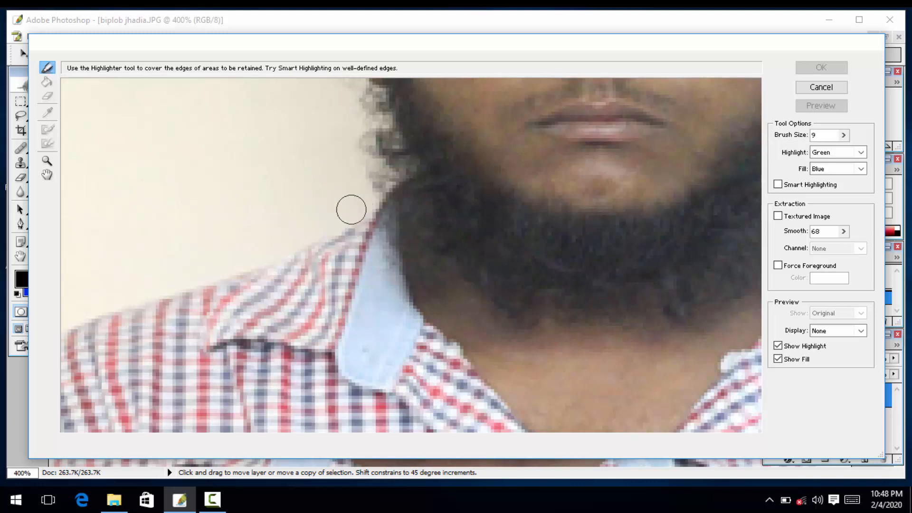
key("bracketright")
key("bracketright")
key("bracketleft")
key("bracketleft")
key("bracketleft")
Highlight the edge from the shoulder up along the collar and beard to the ear on the darker background side
left_click(72, 327)
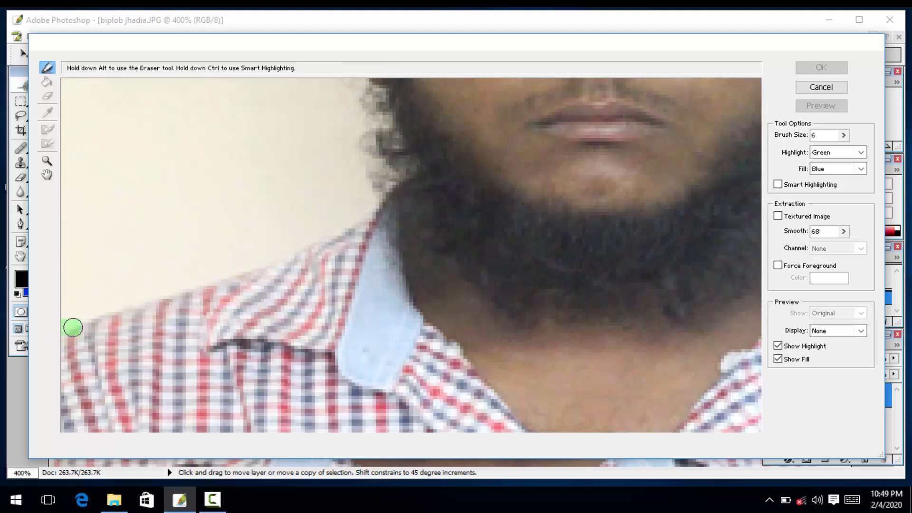
mouse_move(72, 327)
left_mouse_down()
mouse_move(102, 310)
mouse_move(320, 246)
mouse_move(364, 220)
left_mouse_up()
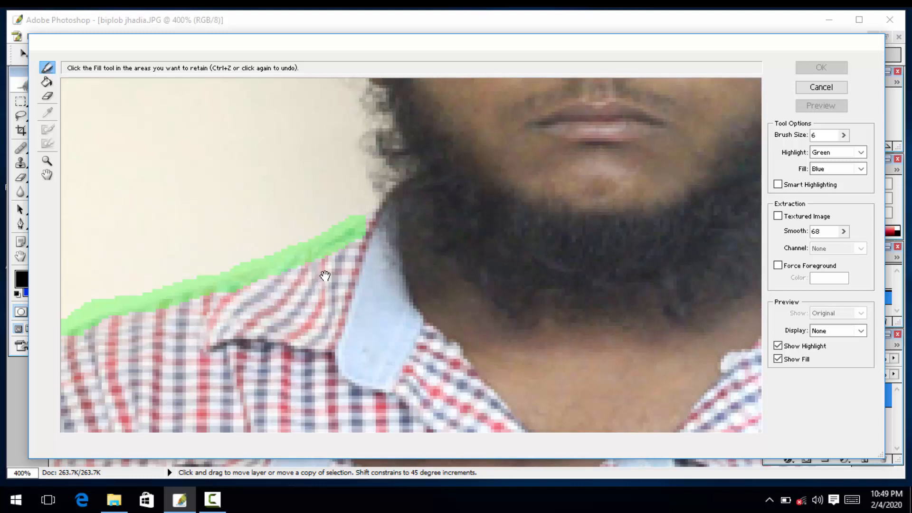
left_click_drag(323, 278, 253, 360)
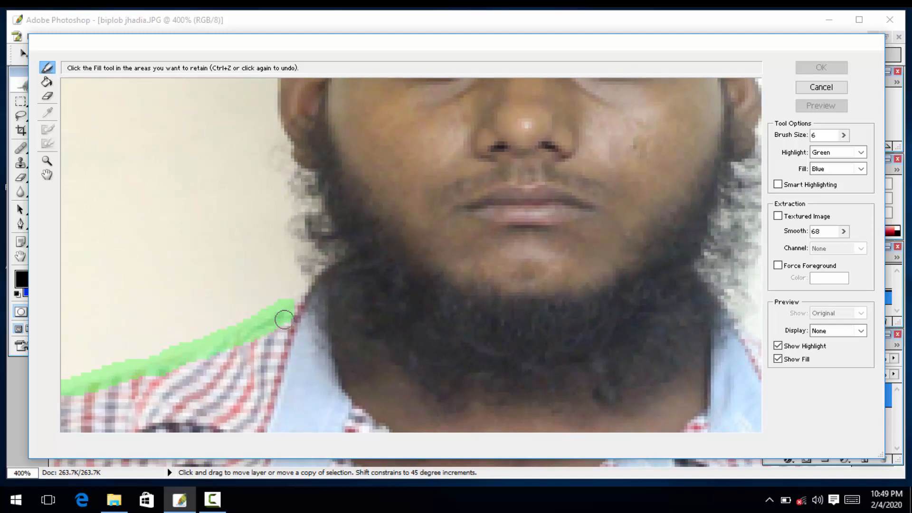
mouse_move(287, 315)
left_mouse_down()
mouse_move(312, 278)
mouse_move(305, 268)
mouse_move(275, 308)
left_mouse_up()
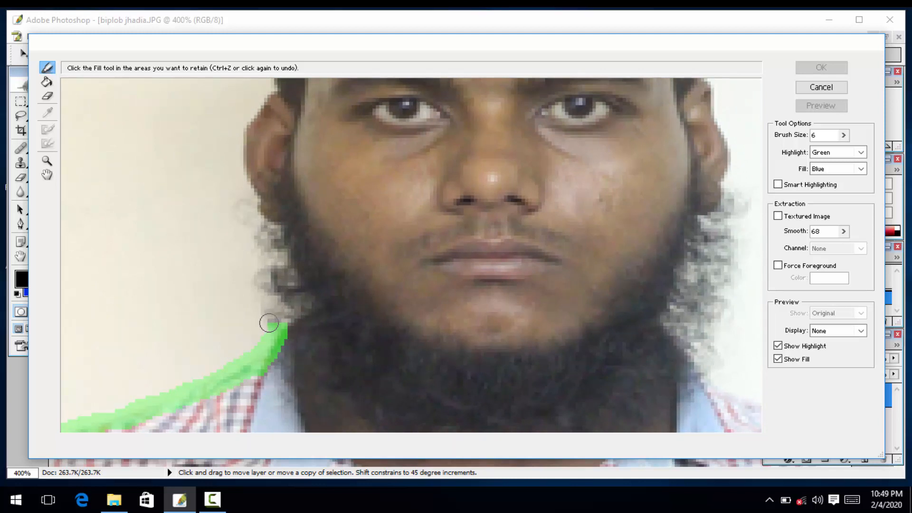
left_click(283, 317)
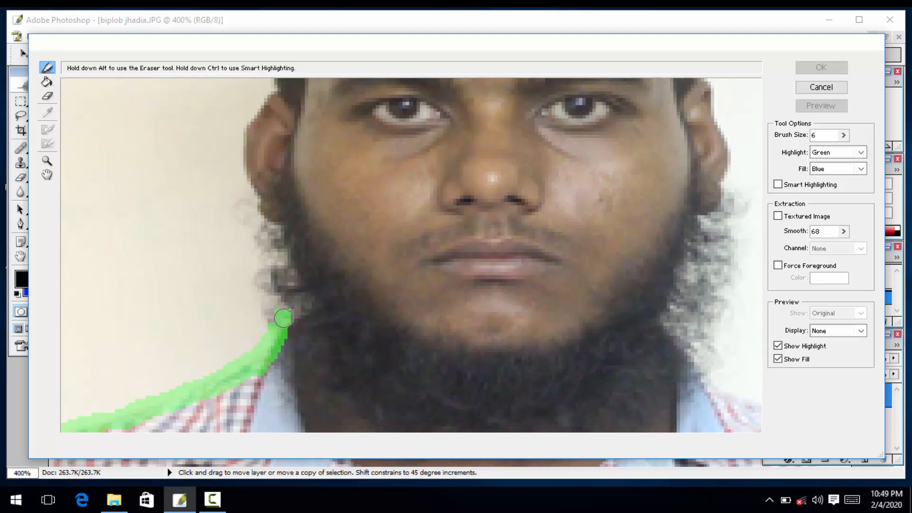
mouse_move(283, 317)
left_mouse_down()
mouse_move(277, 235)
mouse_move(244, 197)
mouse_move(236, 126)
left_mouse_up()
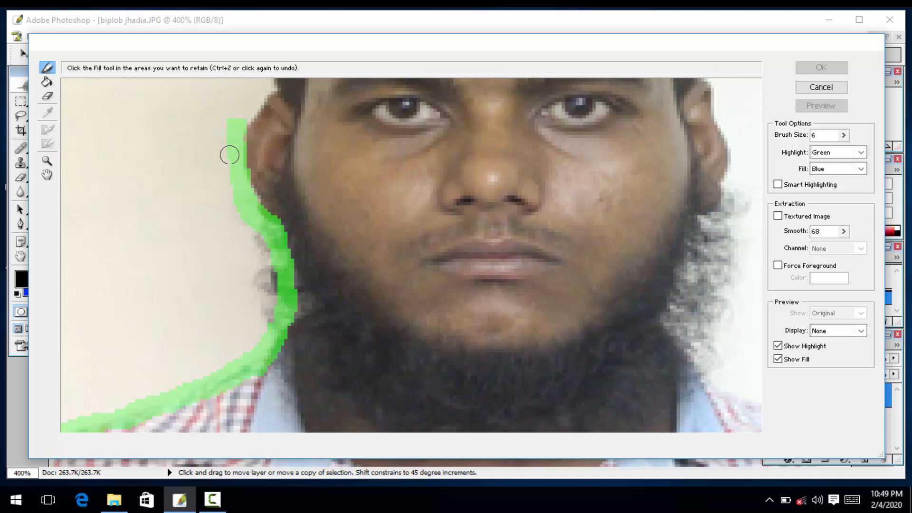
Try to highlight the edge from that ear up to the hair with the size 6 brush, and undo the stroke
left_click_drag(294, 208, 258, 376)
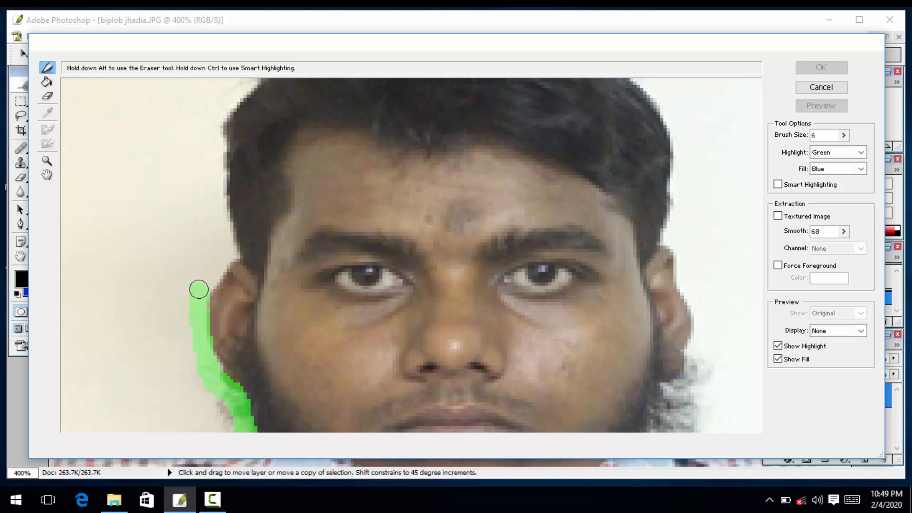
mouse_move(198, 289)
left_mouse_down()
mouse_move(227, 244)
mouse_move(225, 128)
left_mouse_up()
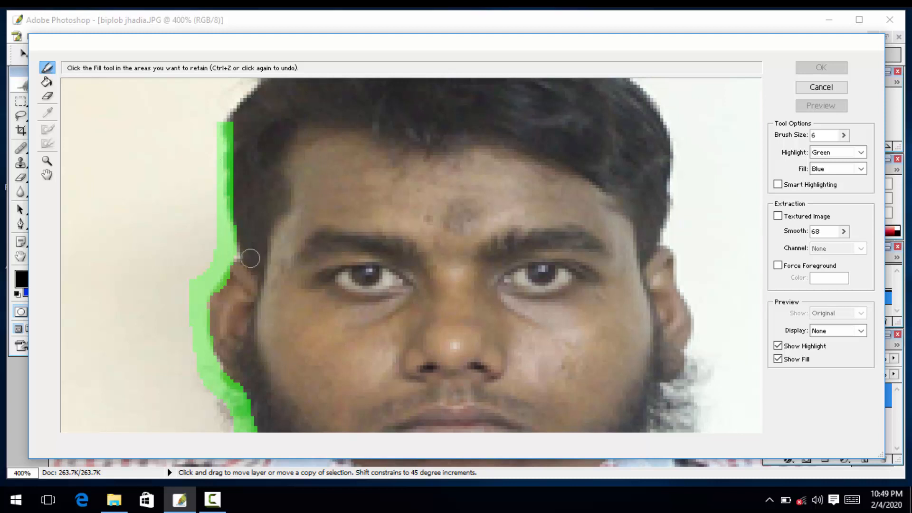
key("alt")
key("ctrl+z")
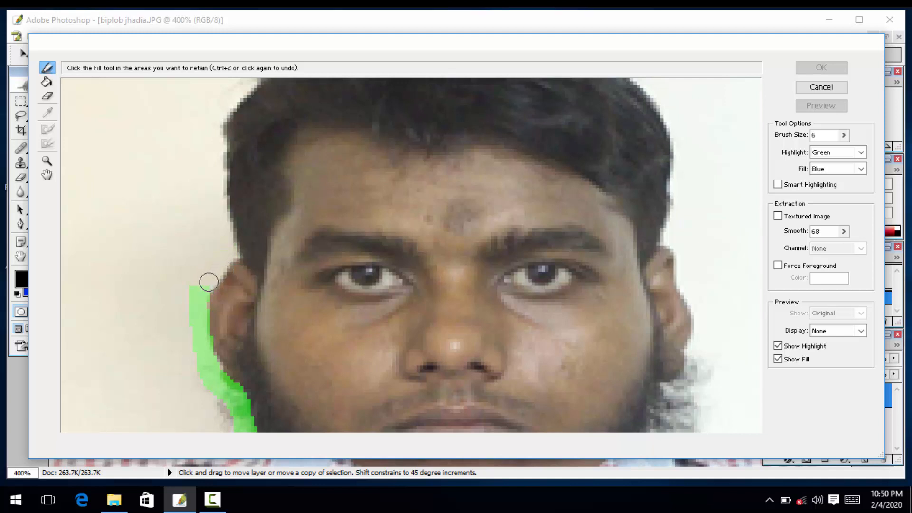
Reduce the Edge Highlighter brush size to 4 and highlight the edge from the ear up around the hair towards the crown
key("bracketleft")
key("bracketleft")
mouse_move(208, 289)
left_mouse_down()
mouse_move(236, 257)
mouse_move(227, 145)
mouse_move(206, 352)
mouse_move(196, 270)
mouse_move(204, 255)
mouse_move(258, 202)
mouse_move(364, 154)
left_mouse_up()
Continue the highlight over the crown and down the lighter background side past the ear, beard and collar to the shoulder's end
left_click_drag(350, 191, 137, 196)
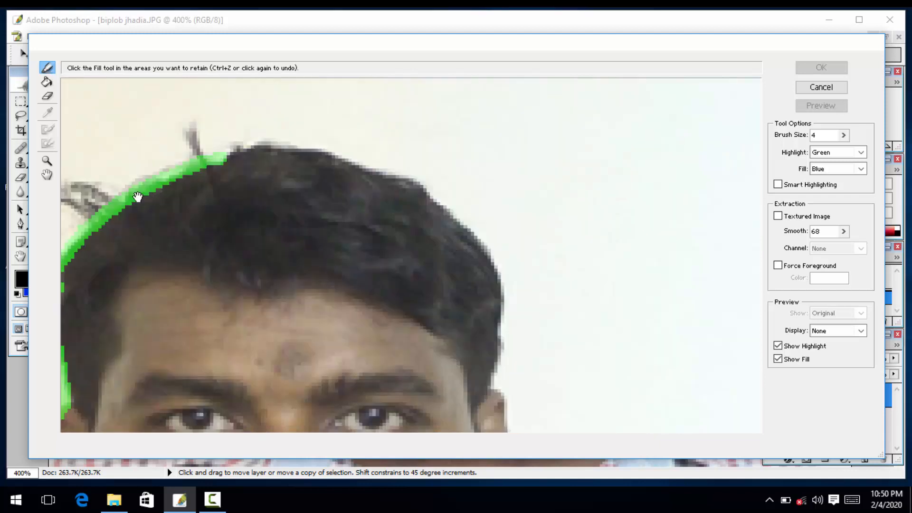
mouse_move(230, 157)
left_mouse_down()
mouse_move(331, 155)
mouse_move(425, 185)
mouse_move(495, 255)
mouse_move(507, 293)
mouse_move(499, 373)
mouse_move(504, 277)
mouse_move(496, 287)
mouse_move(528, 366)
mouse_move(523, 393)
mouse_move(533, 282)
mouse_move(532, 303)
mouse_move(514, 310)
mouse_move(478, 400)
mouse_move(497, 225)
mouse_move(493, 257)
mouse_move(509, 264)
mouse_move(534, 315)
mouse_move(601, 341)
left_mouse_up()
key("space")
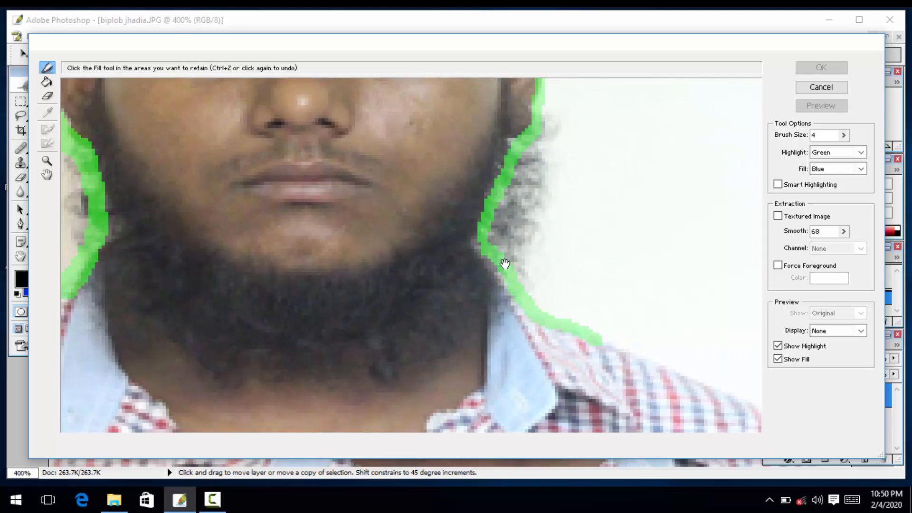
left_click_drag(505, 264, 488, 136)
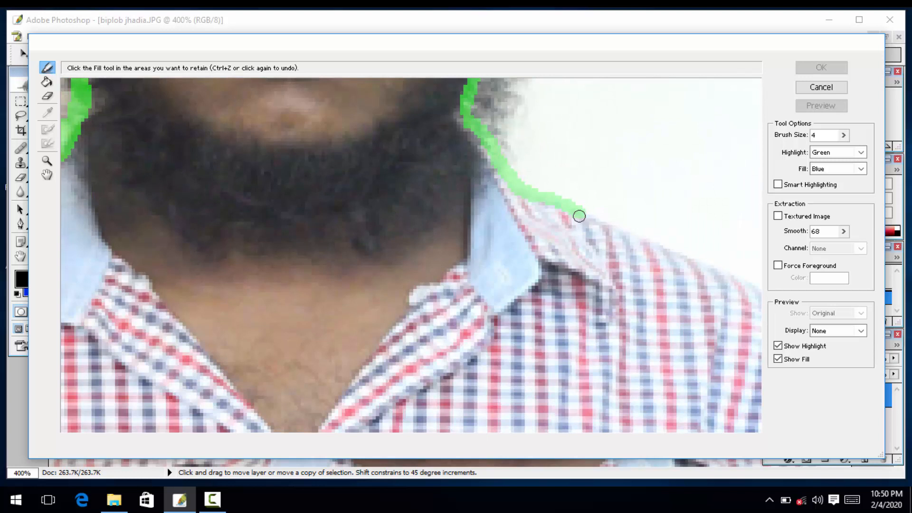
mouse_move(581, 215)
left_mouse_down()
mouse_move(598, 214)
mouse_move(756, 292)
left_mouse_up()
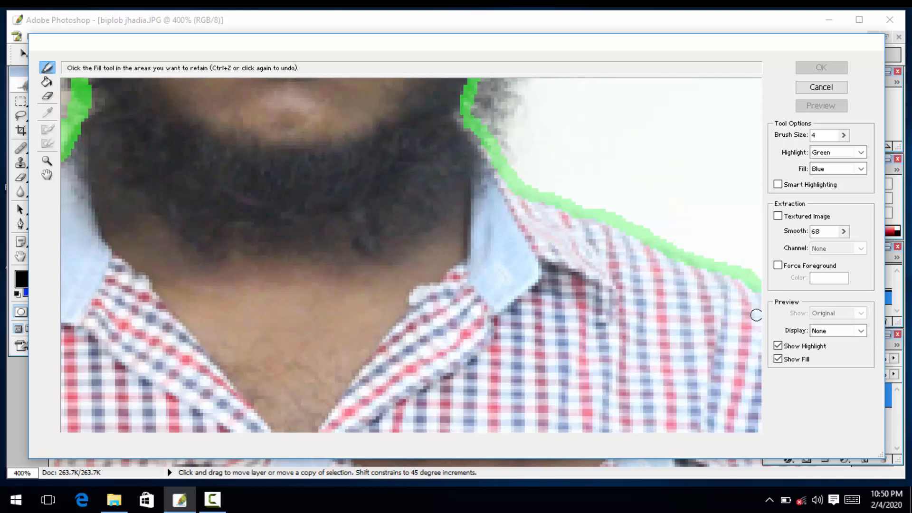
Fill the area inside the highlighted outline of the man and apply the extraction
left_click(47, 161)
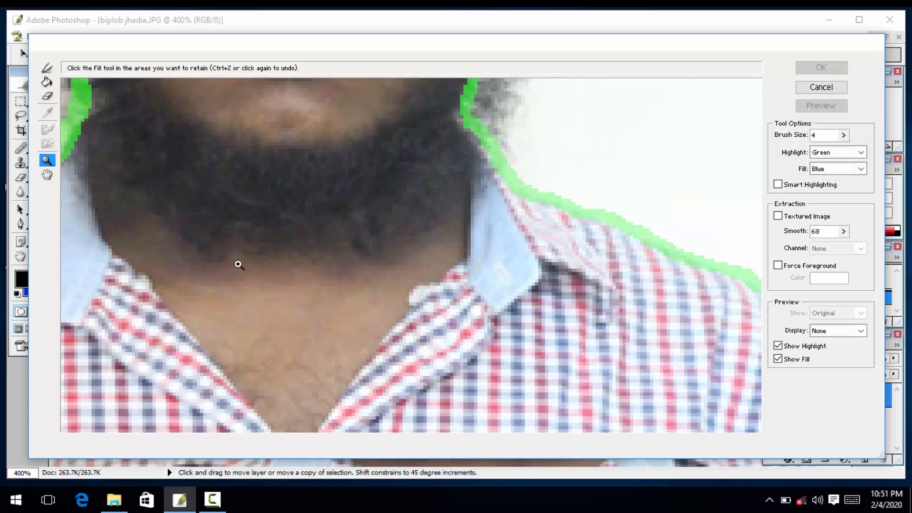
key("alt")
left_click(238, 264, "alt")
left_click(238, 264, "alt")
left_click(239, 264, "alt")
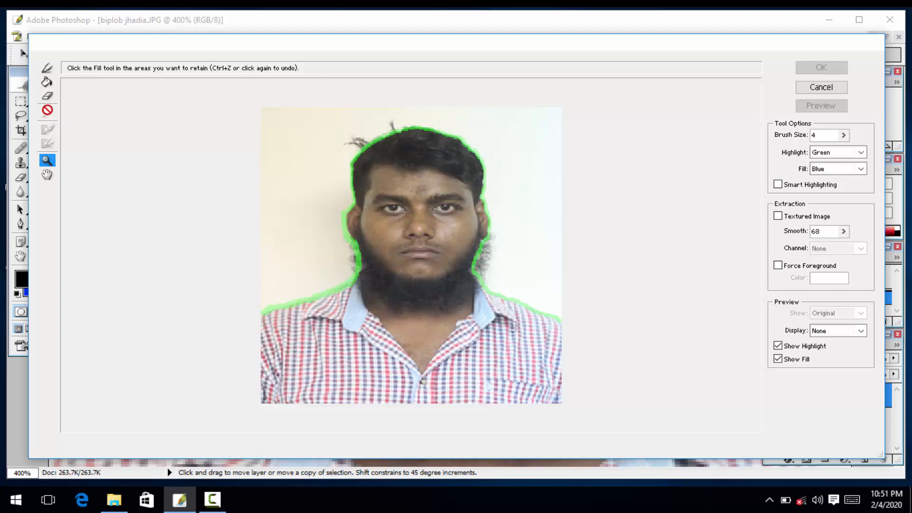
left_click(48, 88)
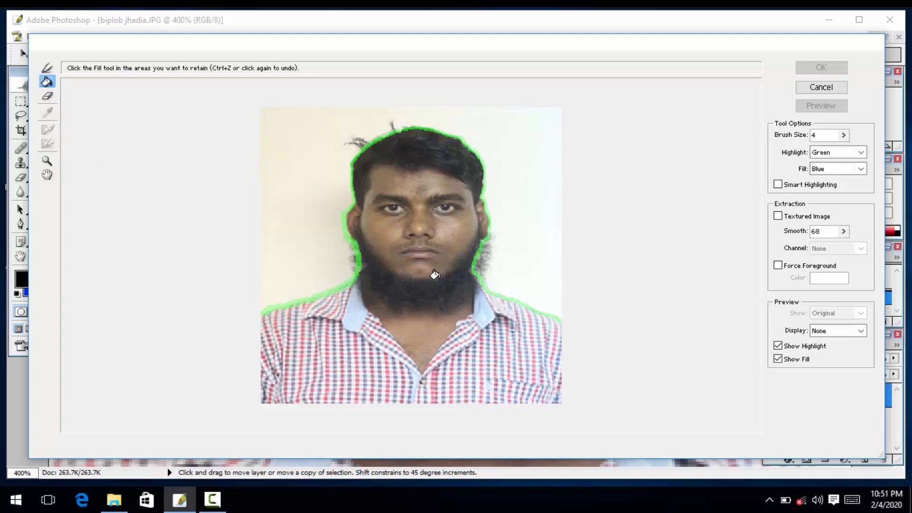
left_click(404, 155)
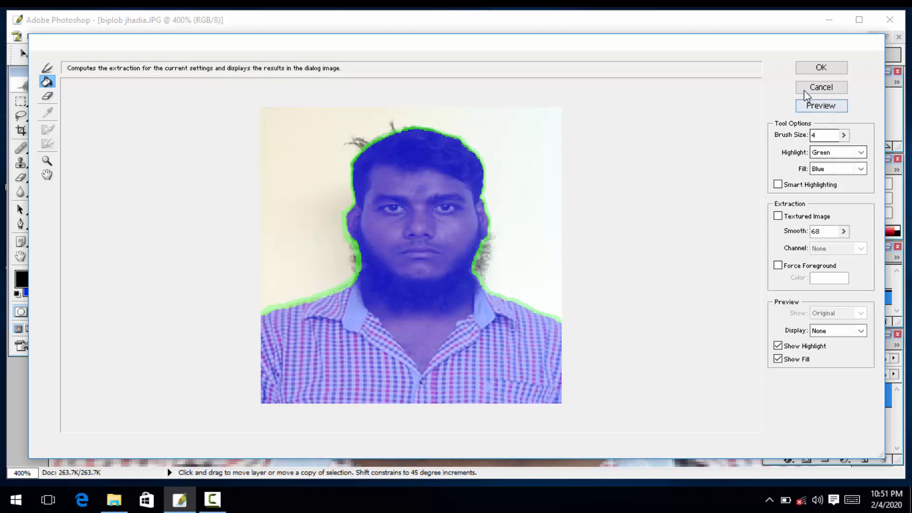
left_click(820, 67)
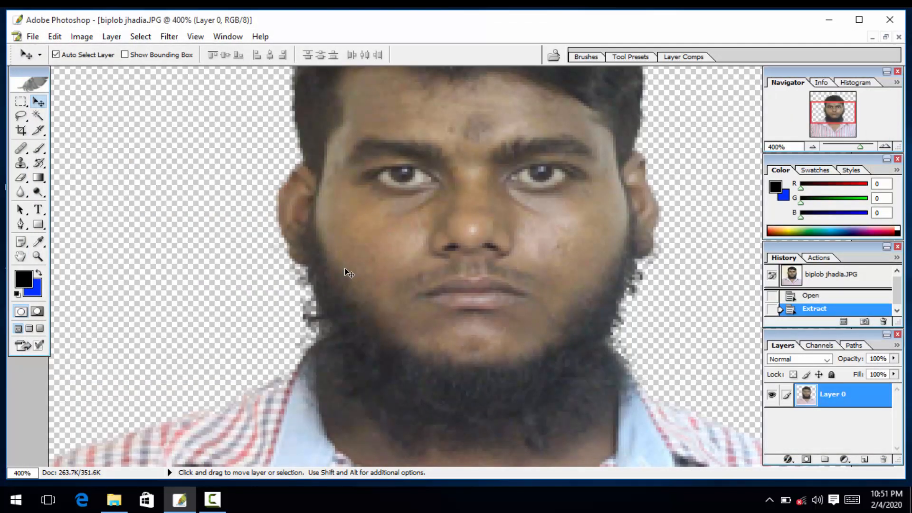
Examine the whole extracted cutout at 100% magnification and return to the Move tool
left_click(38, 257)
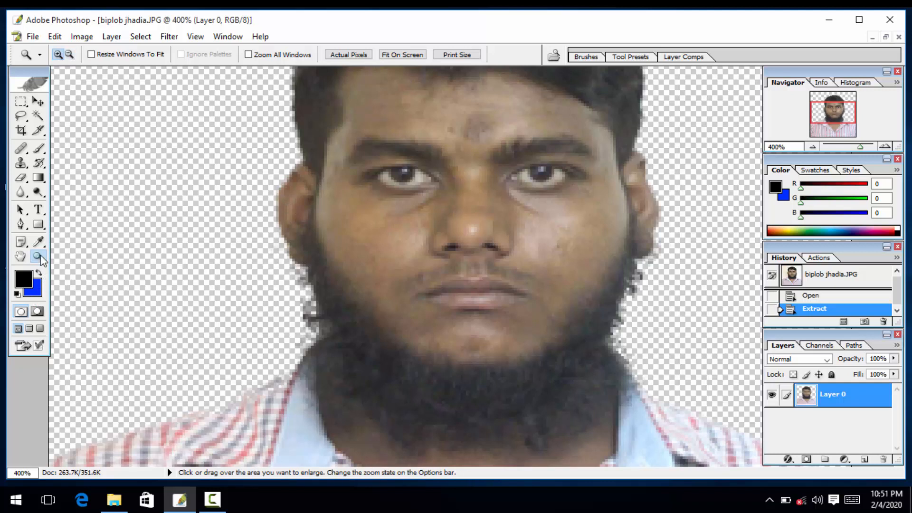
left_click(69, 55)
left_click(477, 293)
left_click(477, 293)
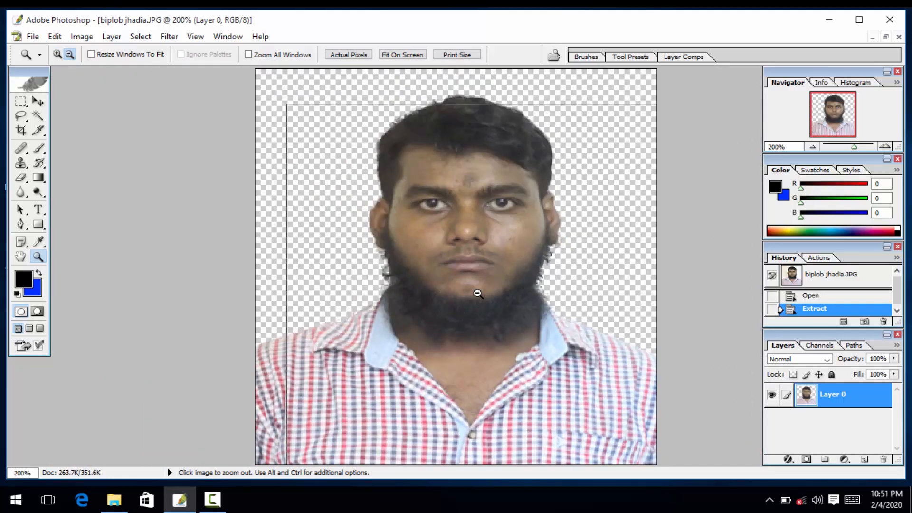
left_click(477, 294)
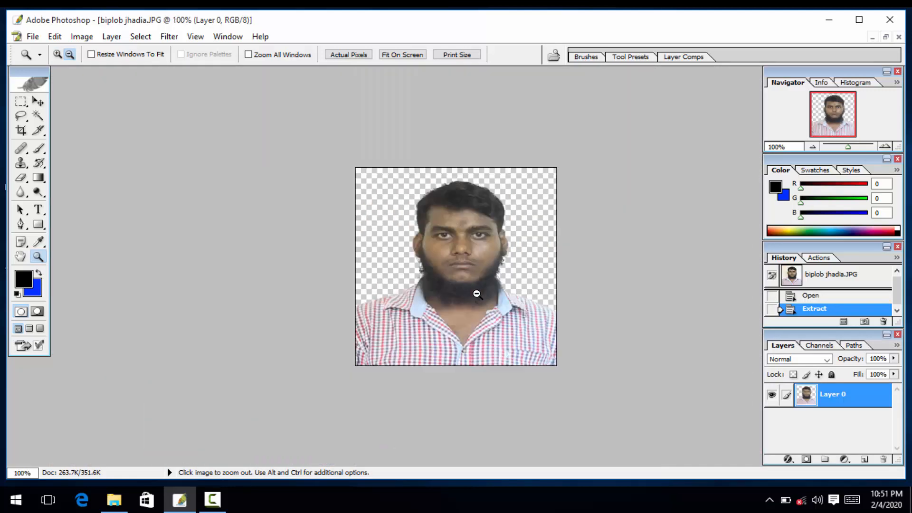
left_click(37, 102)
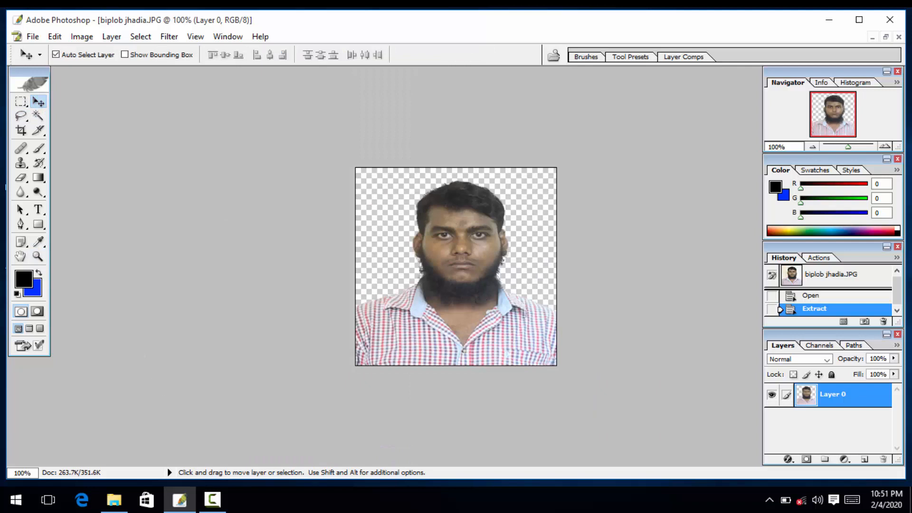
left_click(212, 499)
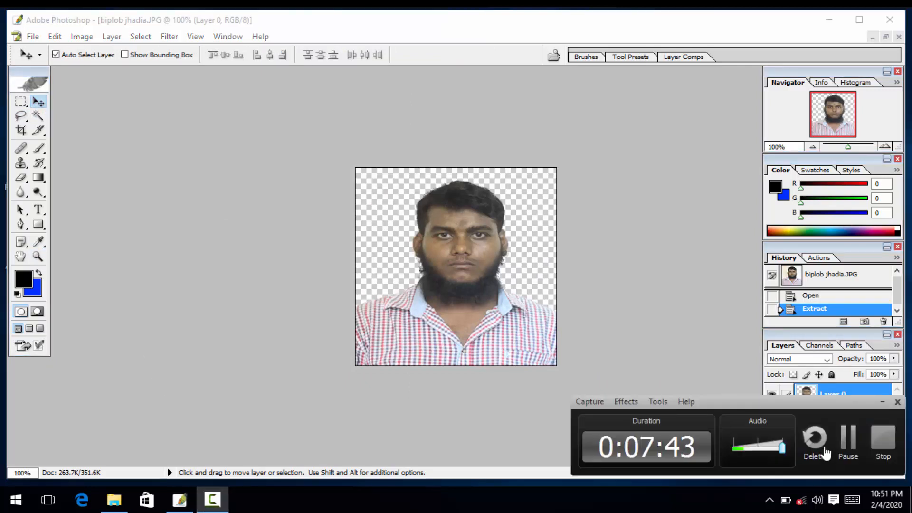
left_click(882, 402)
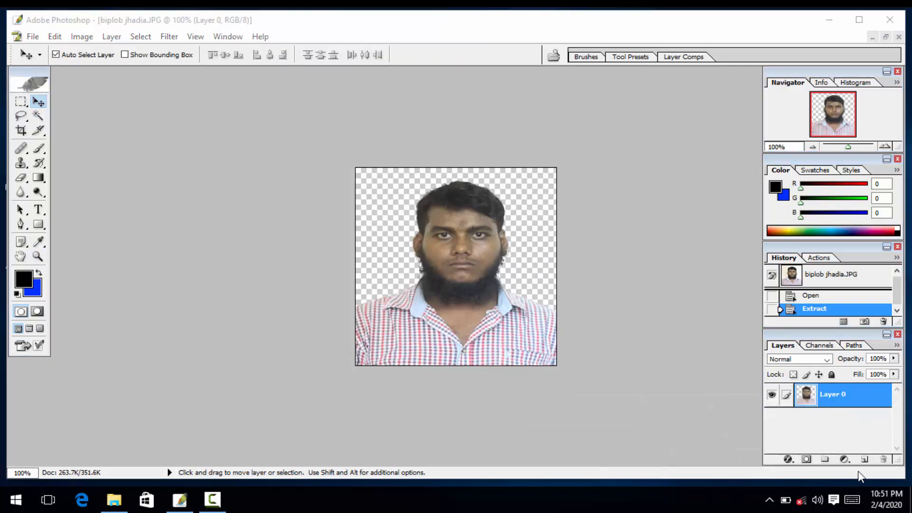
left_click(429, 415)
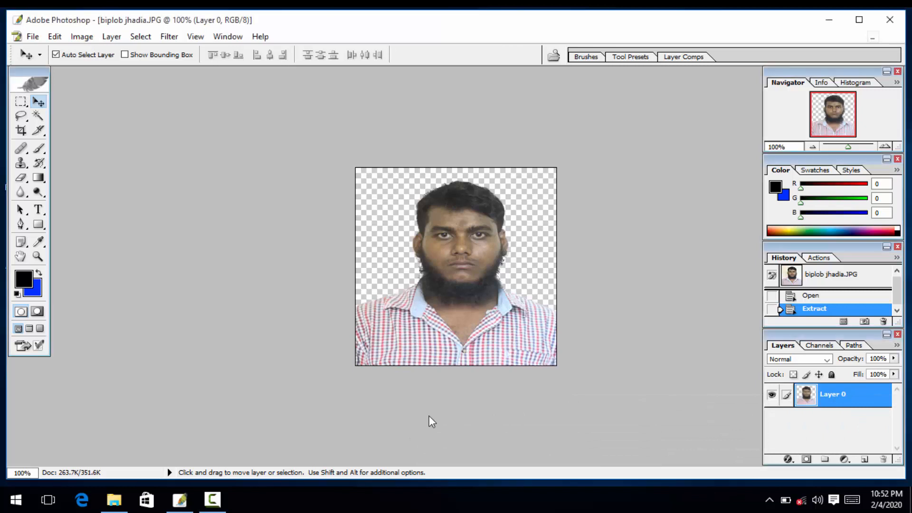
Add a new empty layer and set the background color to the blue 2248EB
left_click(865, 460)
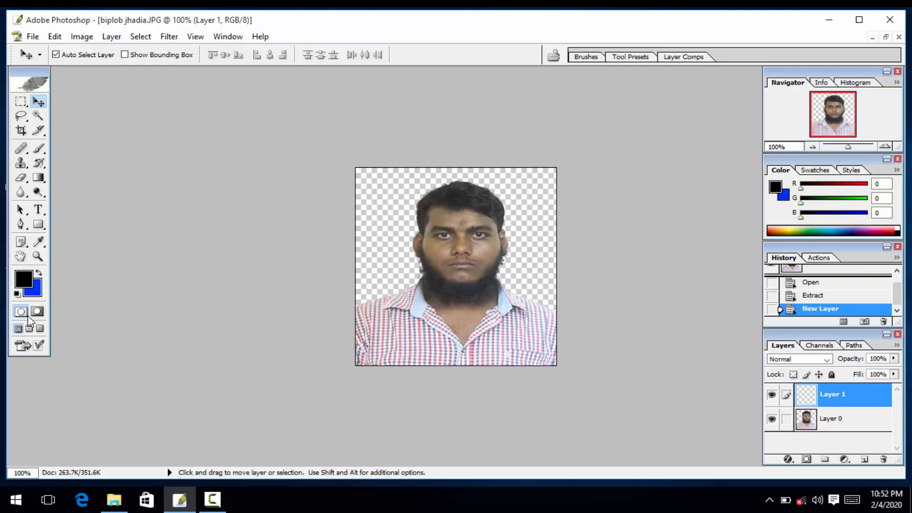
left_click(36, 290)
left_click(446, 241)
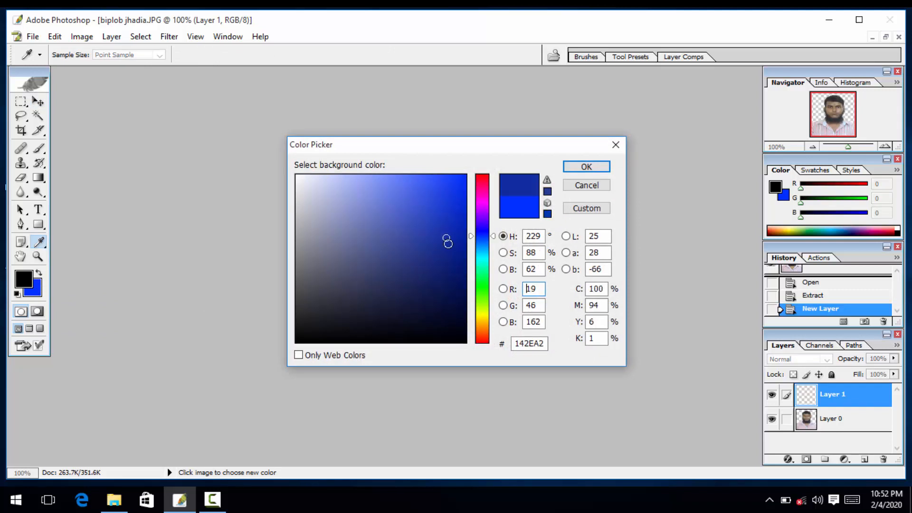
mouse_move(448, 242)
left_mouse_down()
mouse_move(440, 311)
mouse_move(446, 247)
mouse_move(439, 197)
mouse_move(426, 190)
mouse_move(441, 188)
left_mouse_up()
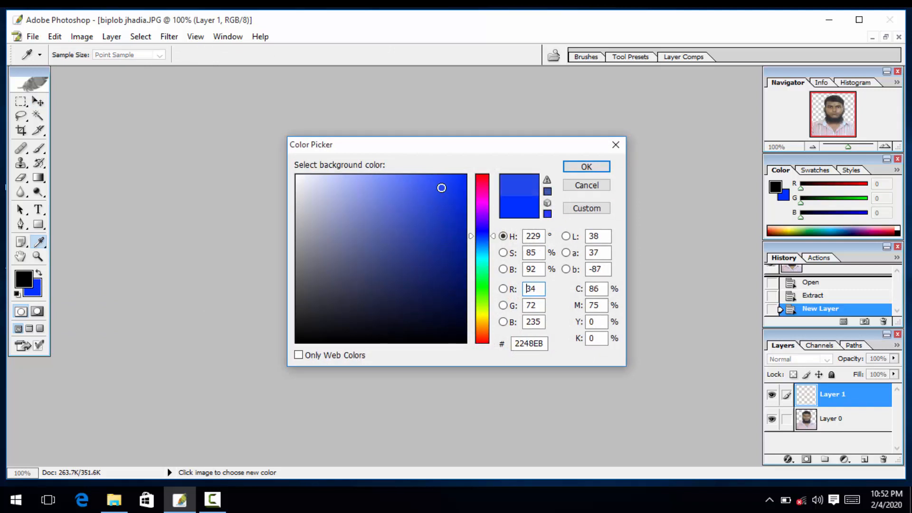
key("v")
left_click(587, 166)
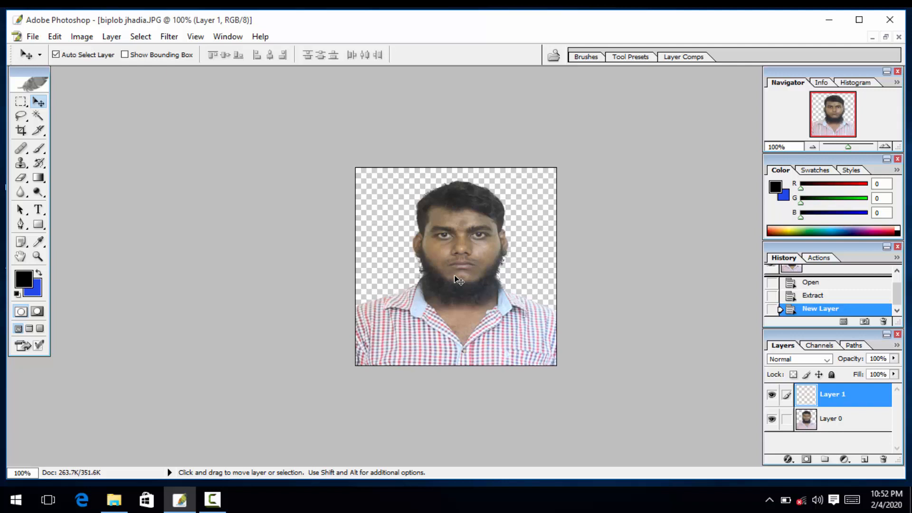
Fill the new layer with the blue background color and move the portrait layer above it
key("ctrl+BackSpace")
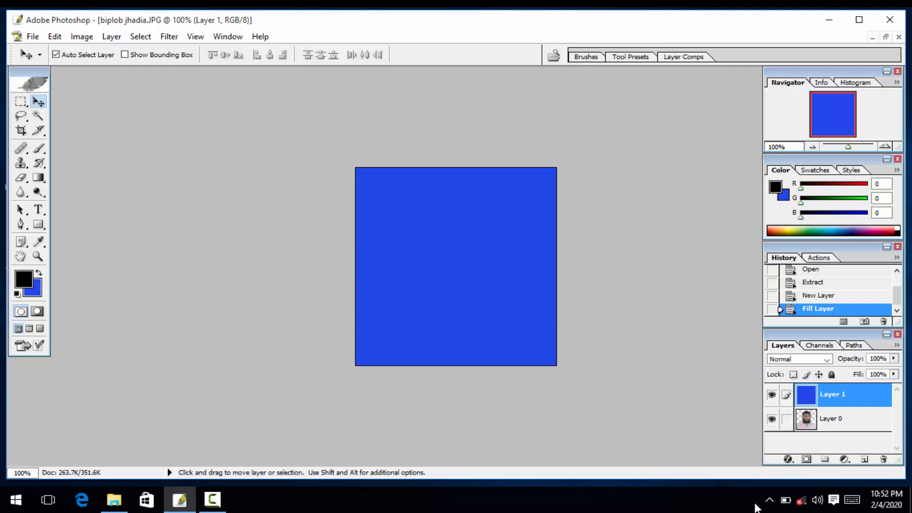
left_click(832, 426)
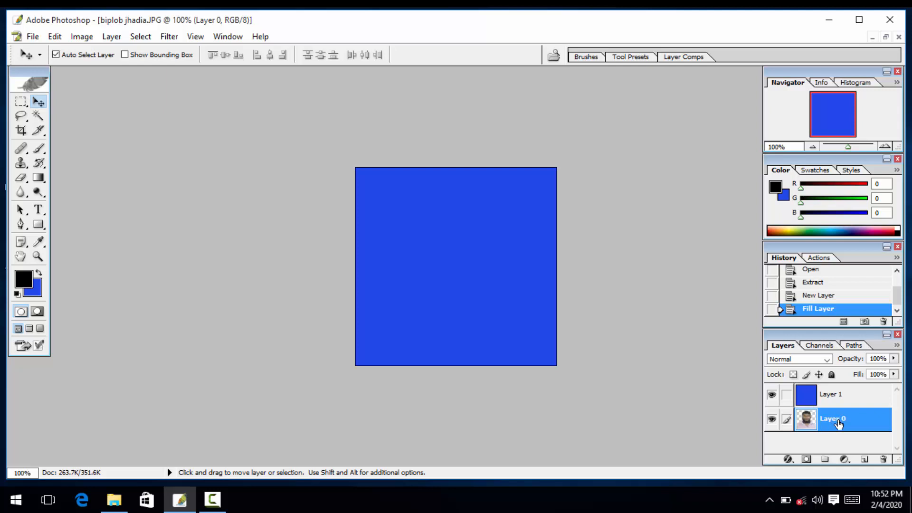
left_click_drag(839, 424, 840, 396)
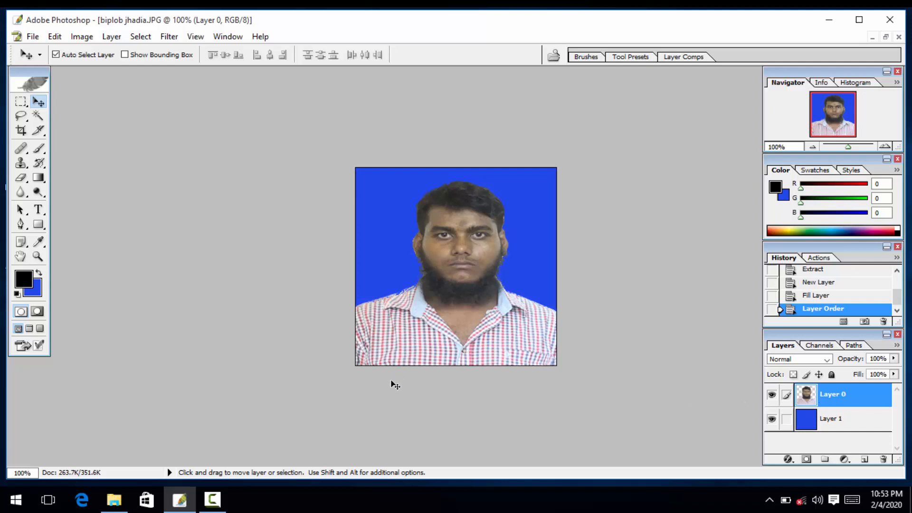
left_click(207, 509)
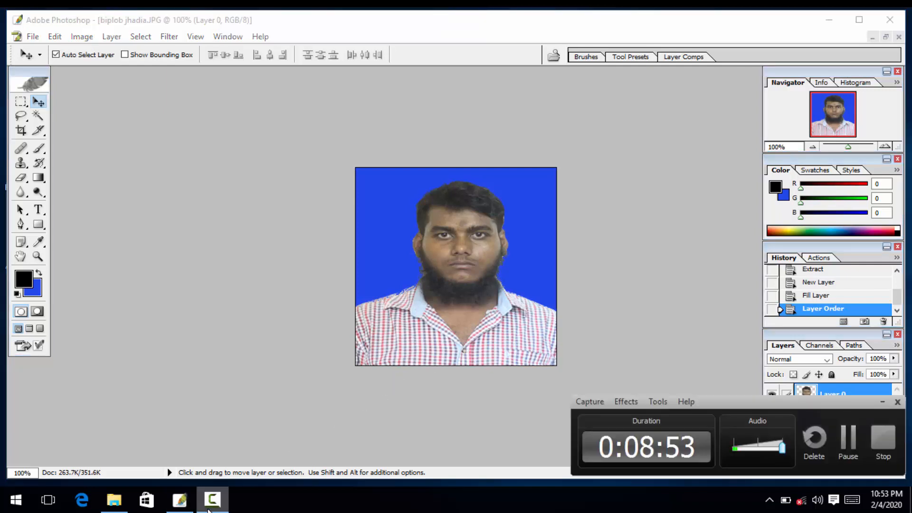
left_click(209, 510)
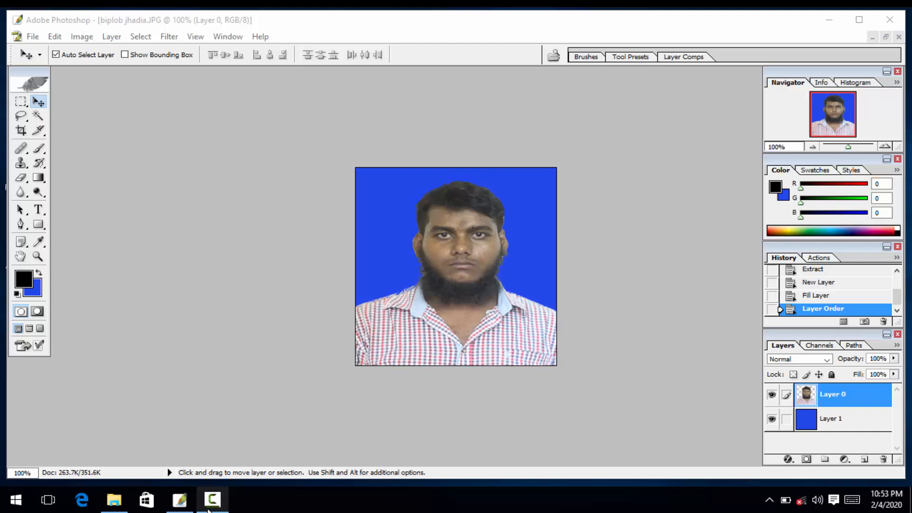
left_click(209, 503)
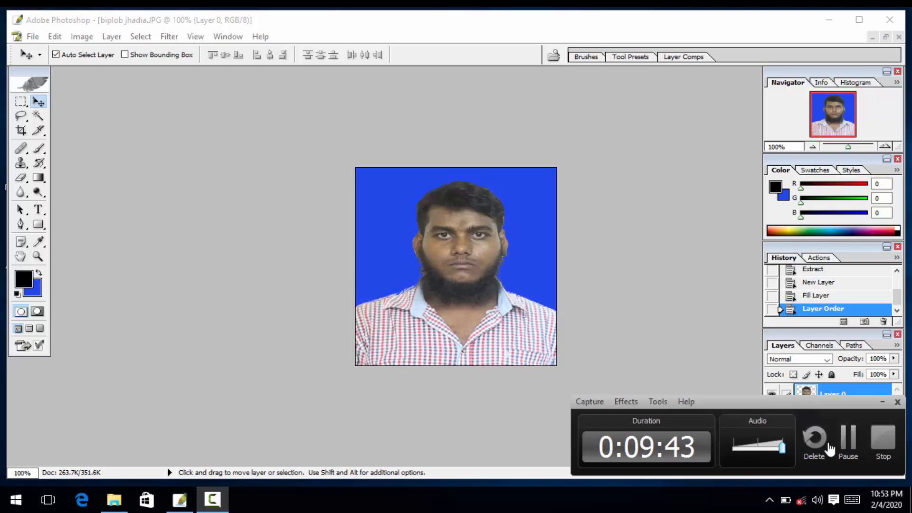